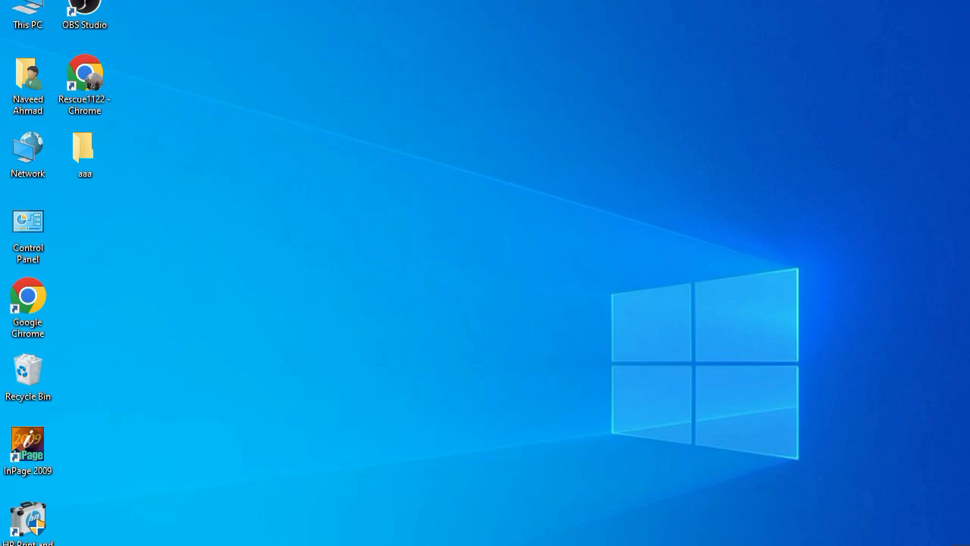
Open Chrome and bring up the Instant Data Scraper extension page in the Chrome Web Store.
double_click(30, 309)
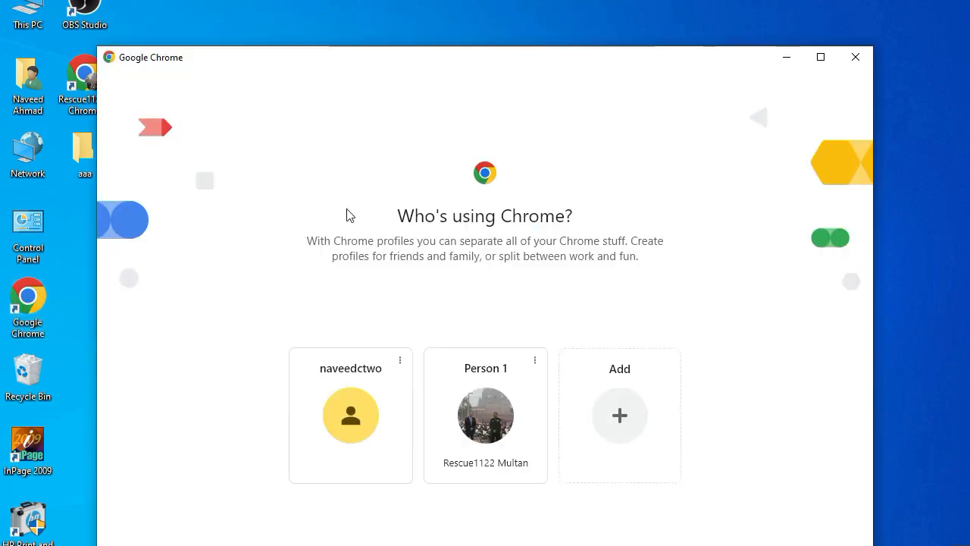
left_click(791, 61)
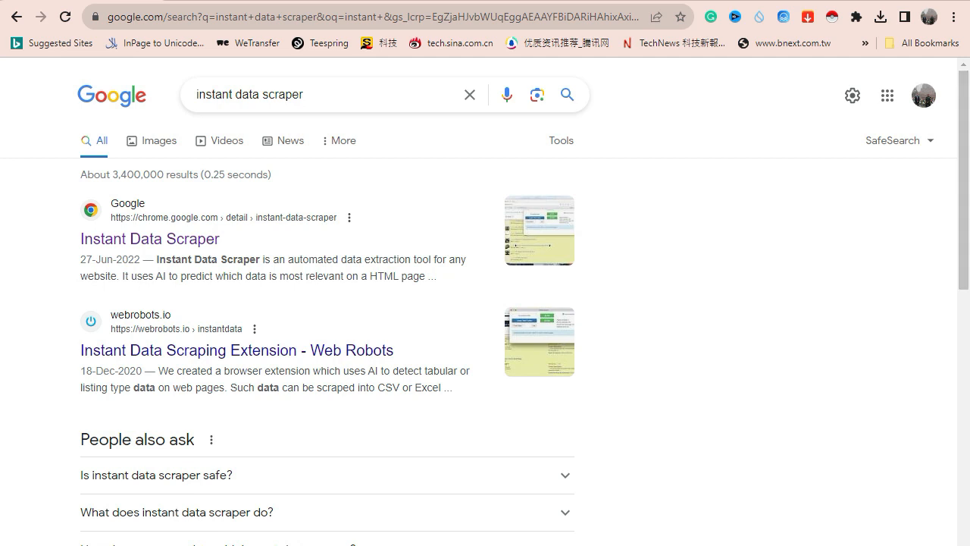
key("ctrl+Tab")
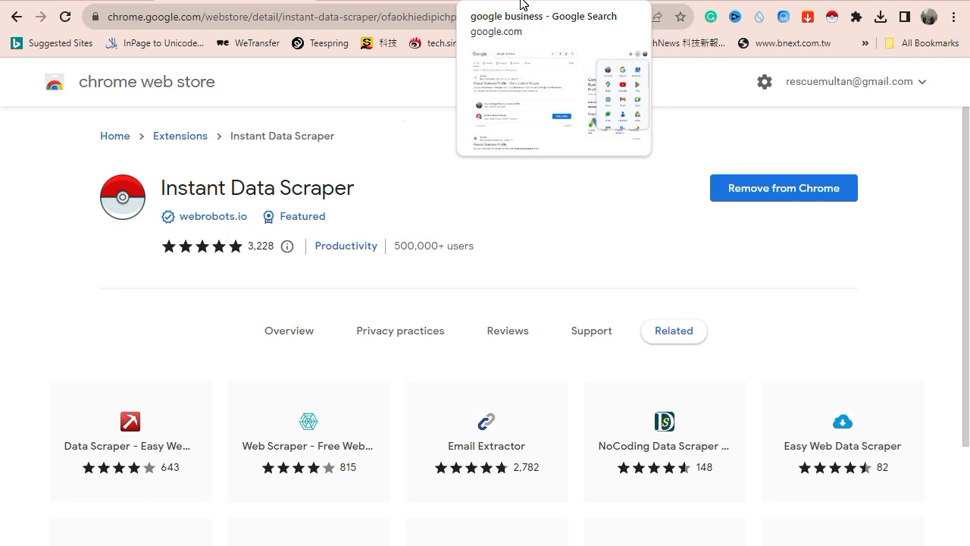
Open Google Maps from a new tab and search for "health insurance companies in newyork".
left_click(644, 3)
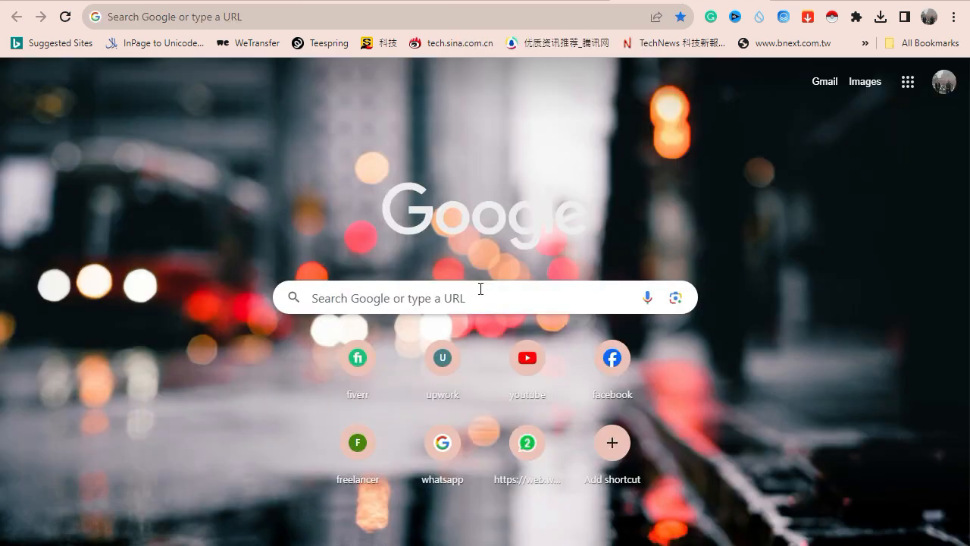
left_click(904, 85)
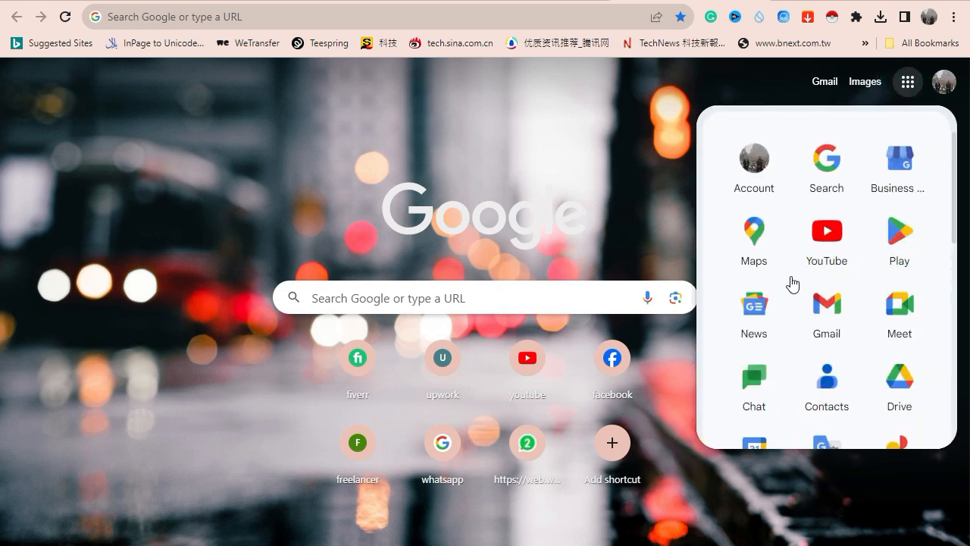
left_click(755, 238)
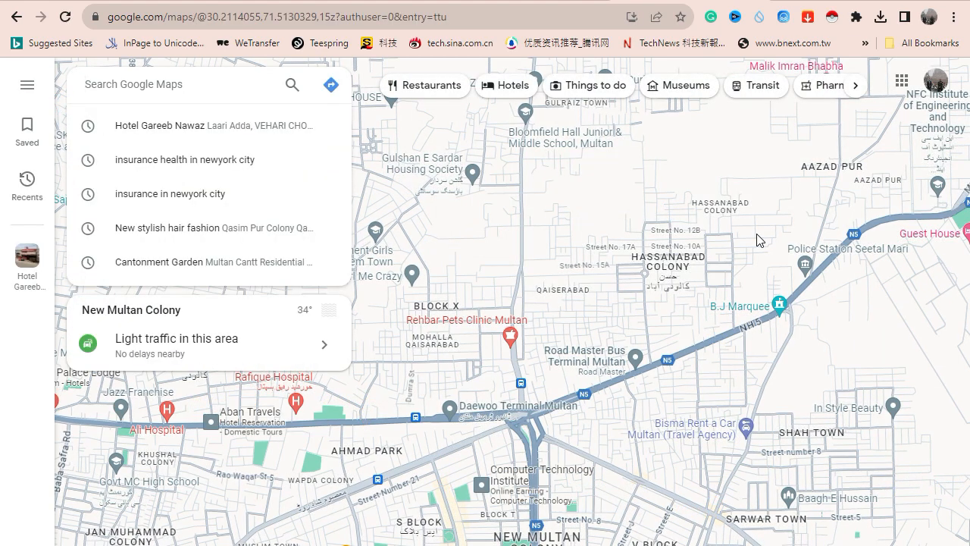
type("health insurance companies in texas")
key("Return")
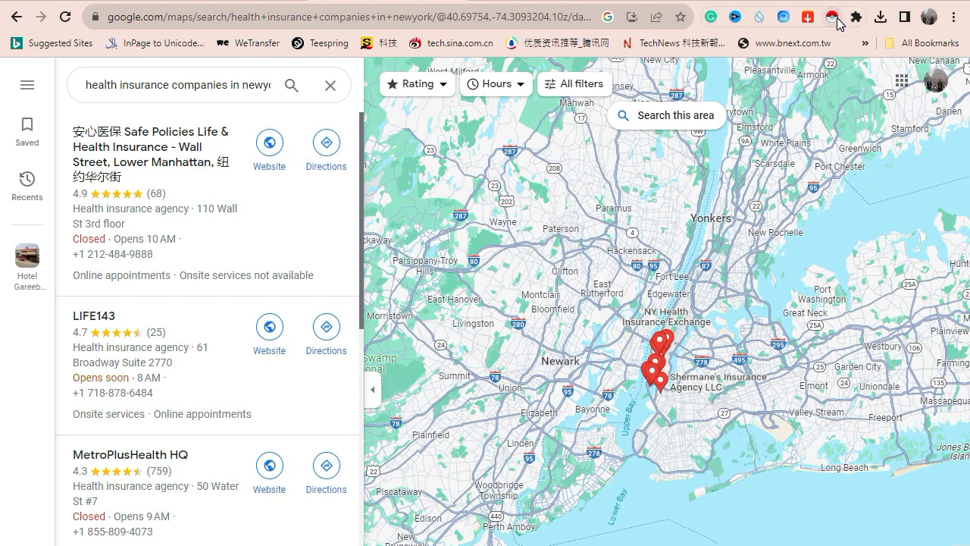
Try to extract the Google Maps results with Instant Data Scraper and look through the captured columns.
left_click(834, 22)
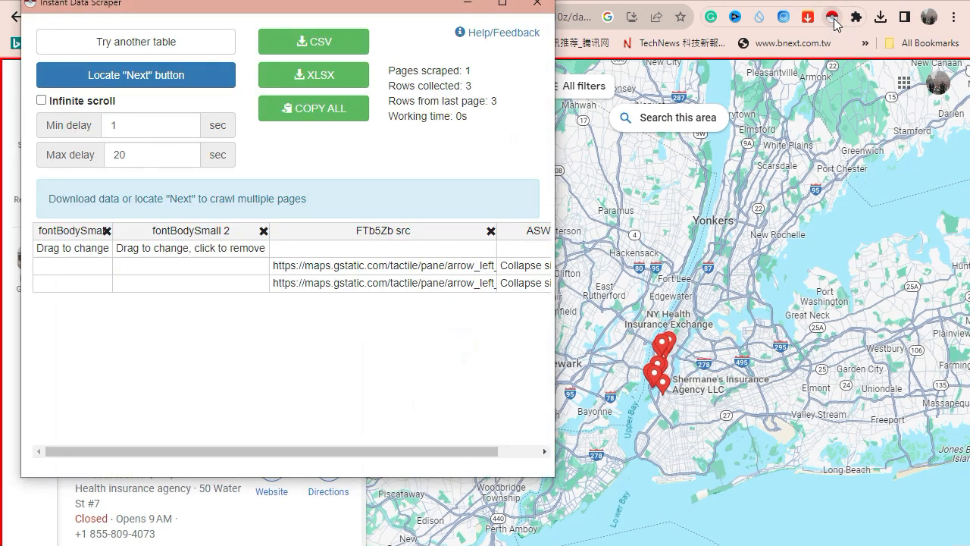
left_click_drag(335, 9, 635, 23)
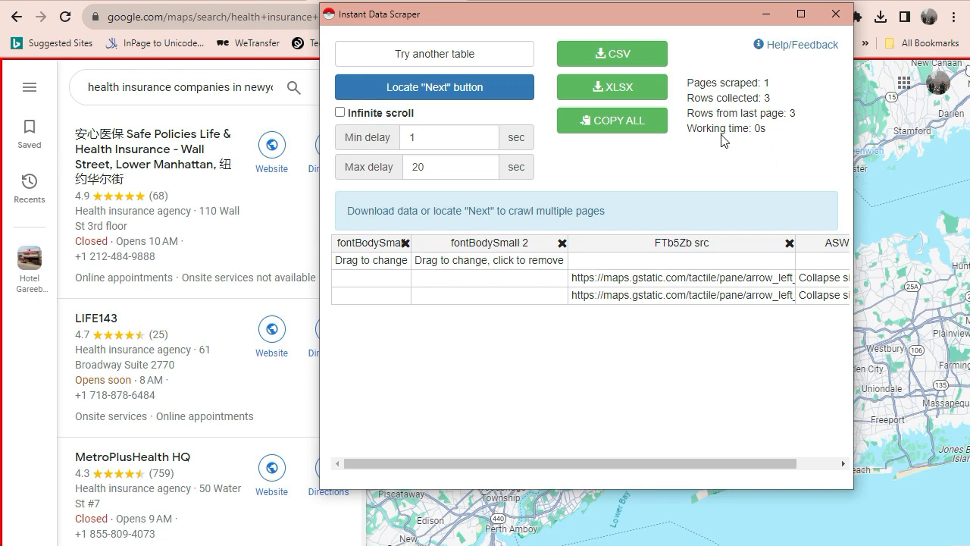
left_click(645, 464)
left_click_drag(752, 463, 802, 459)
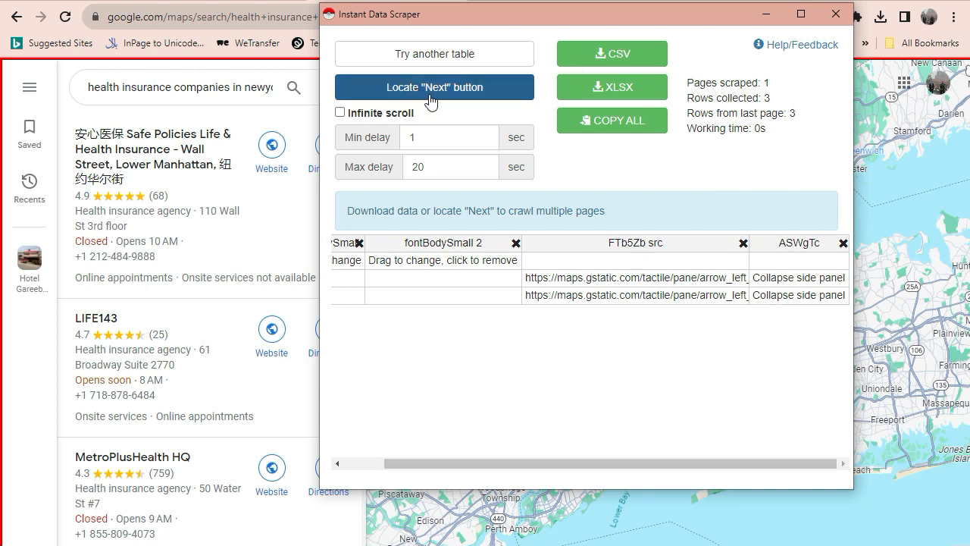
left_click(458, 97)
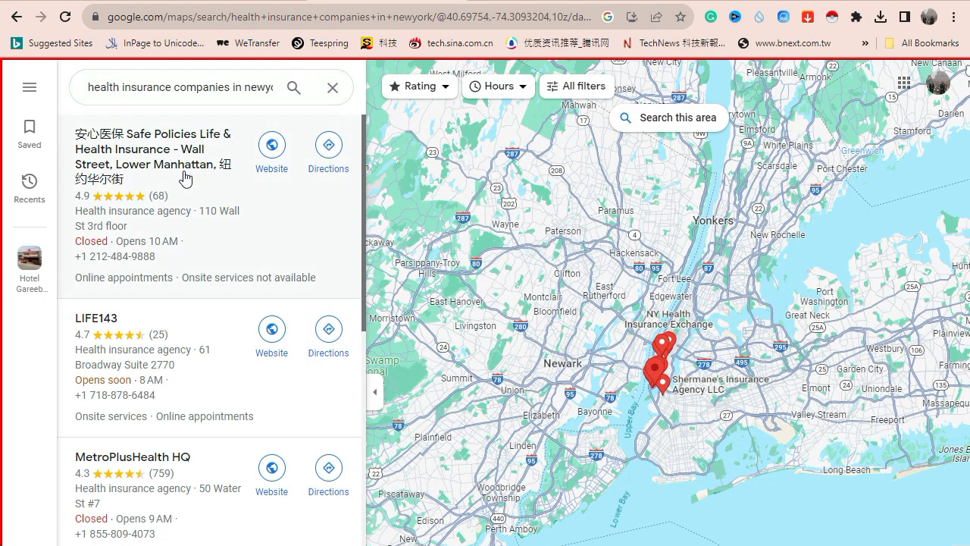
Load more insurance company listings by moving far down the Google Maps results list.
scroll(184, 177, "down", 10)
scroll(184, 178, "down", 10)
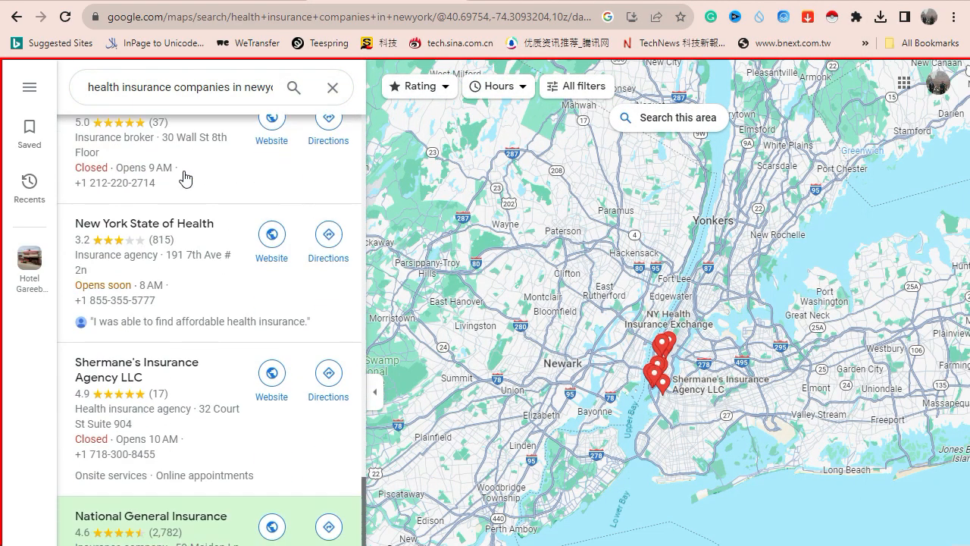
scroll(185, 177, "down", 10)
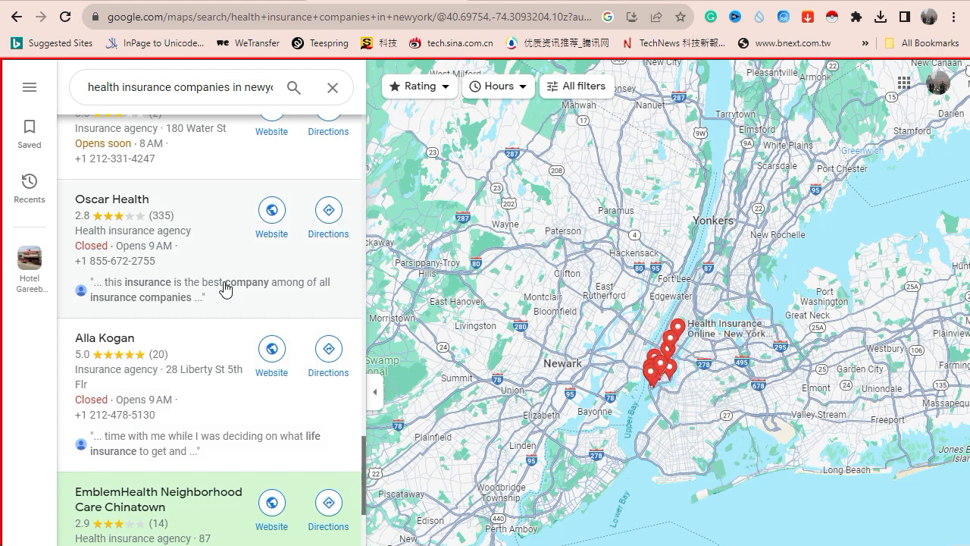
scroll(225, 289, "down", 10)
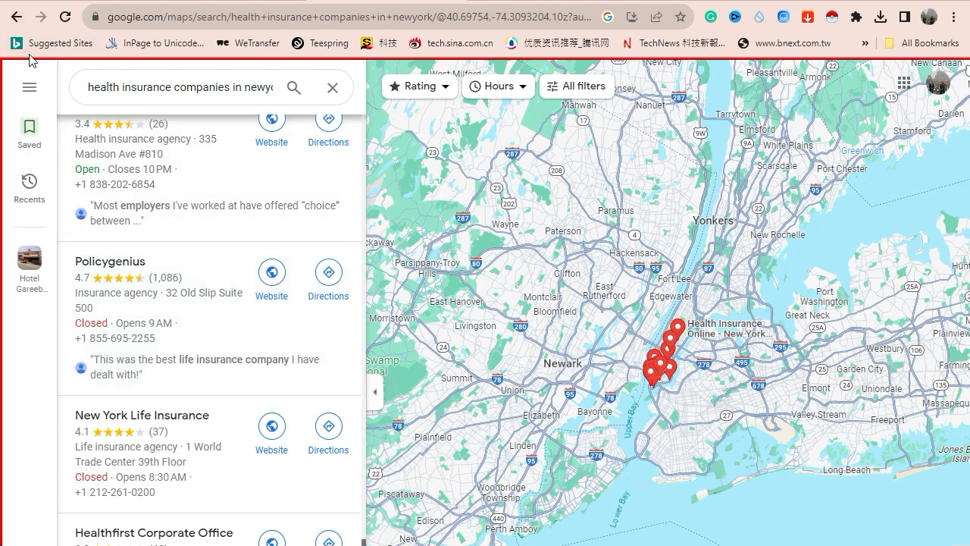
scroll(208, 387, "down", 10)
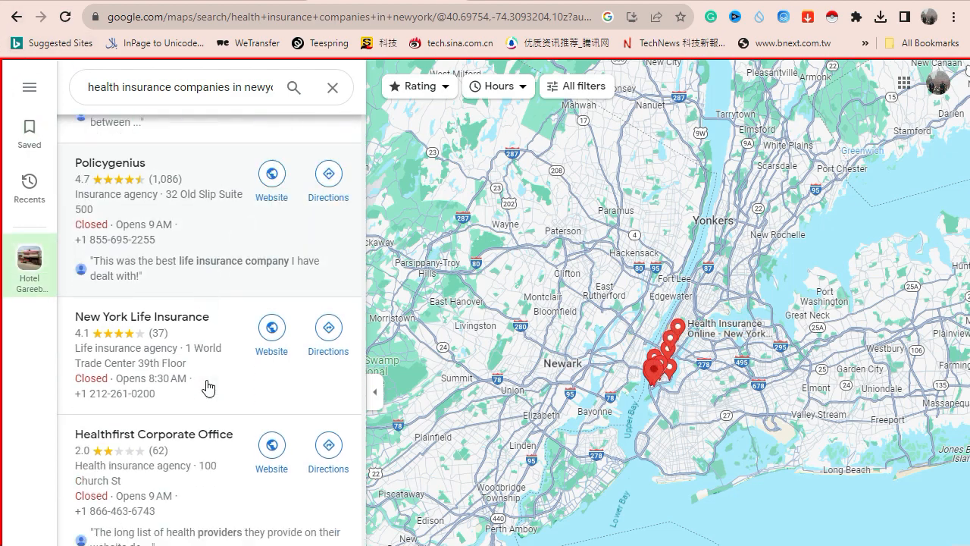
scroll(208, 387, "down", 10)
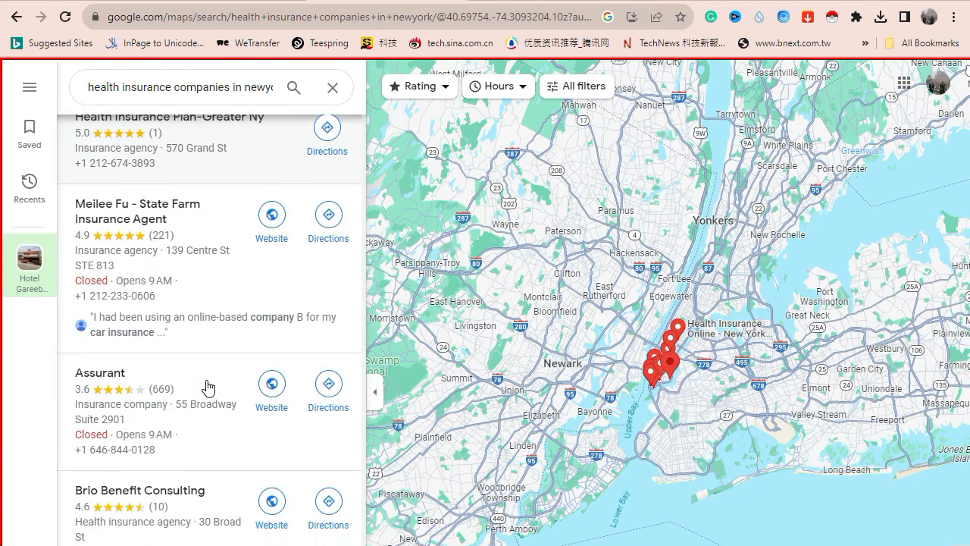
scroll(208, 387, "down", 5)
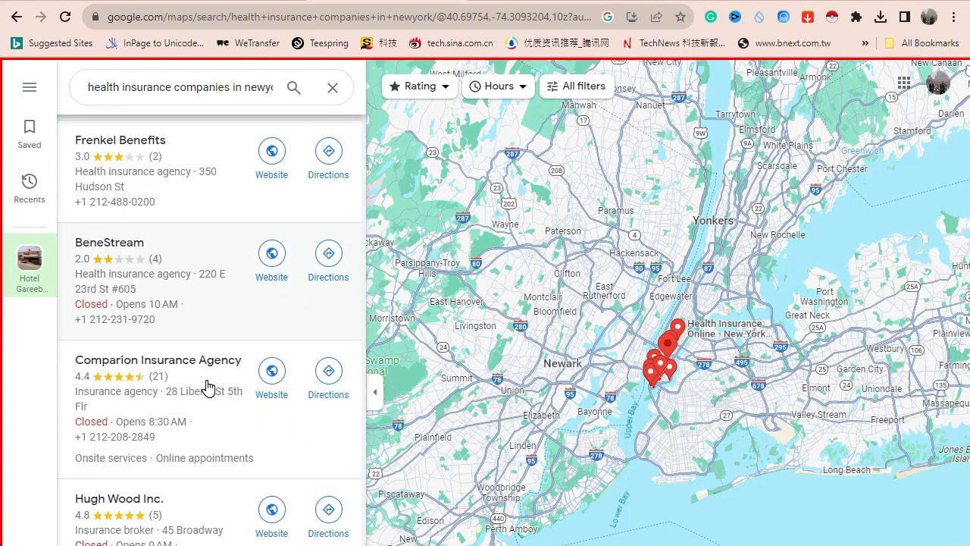
scroll(207, 388, "down", 1)
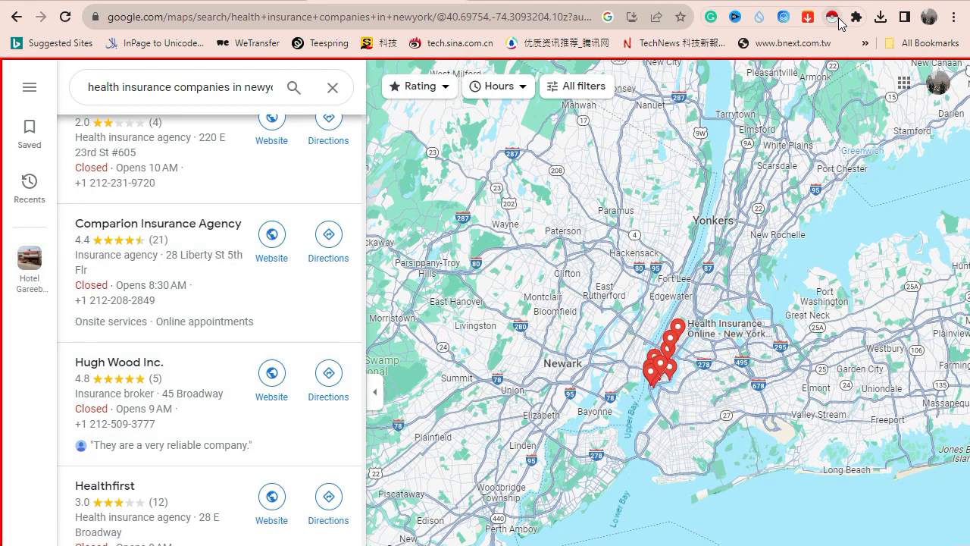
Scrape the loaded listings with Instant Data Scraper and export the data to an XLSX file.
left_click(834, 19)
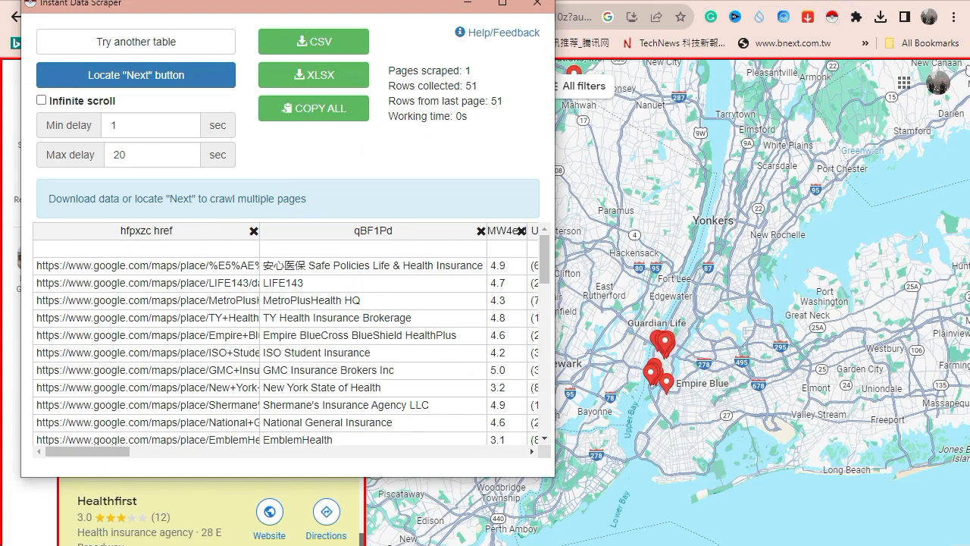
left_click_drag(277, 15, 569, 21)
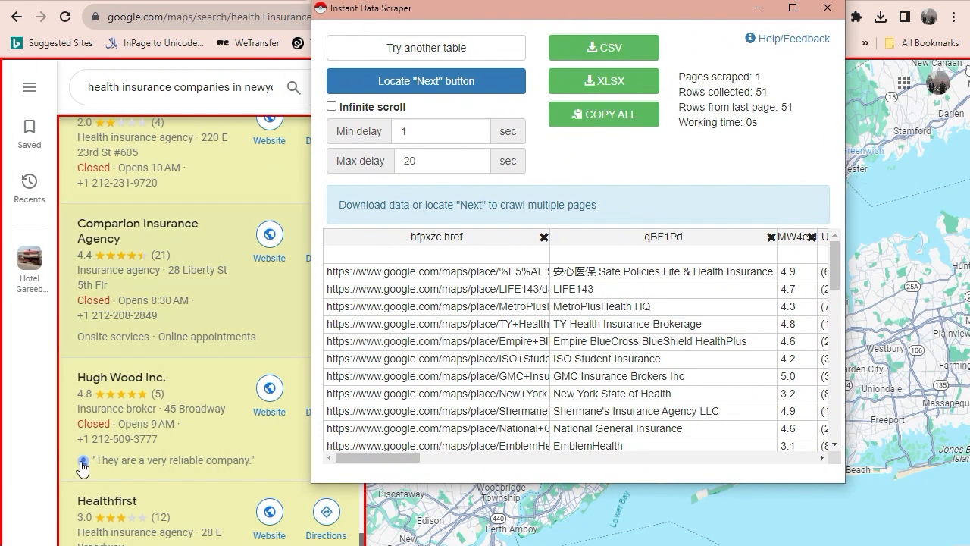
scroll(143, 468, "down", 5)
scroll(143, 468, "down", 12)
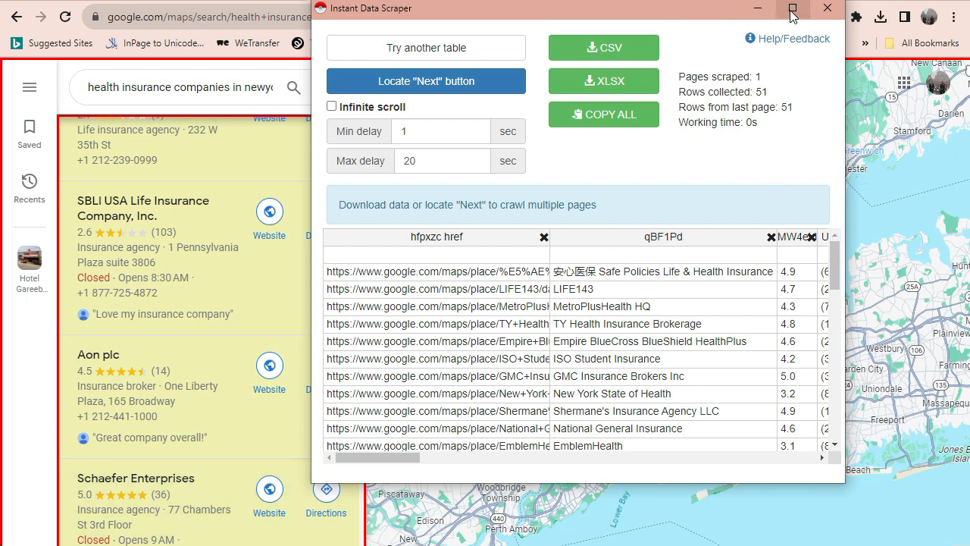
left_click(611, 97)
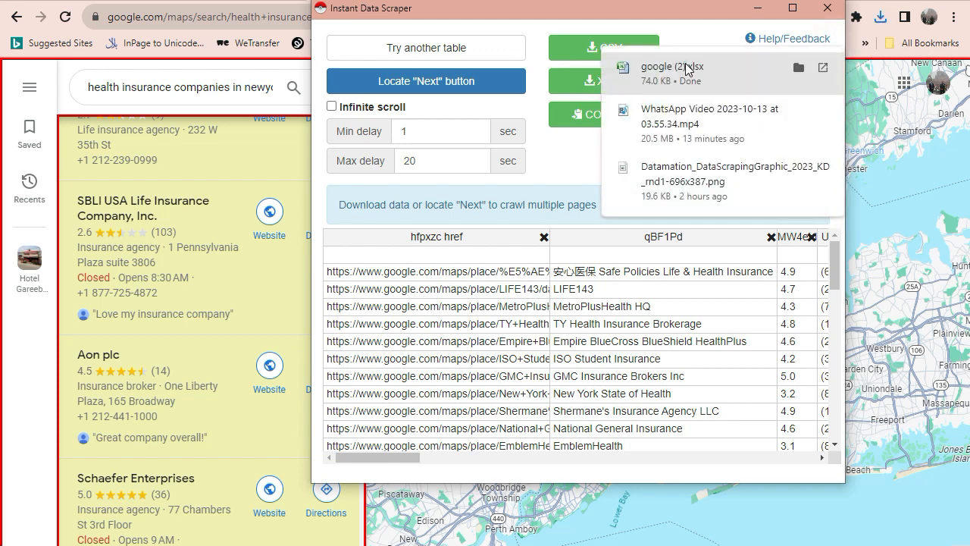
left_click(623, 69)
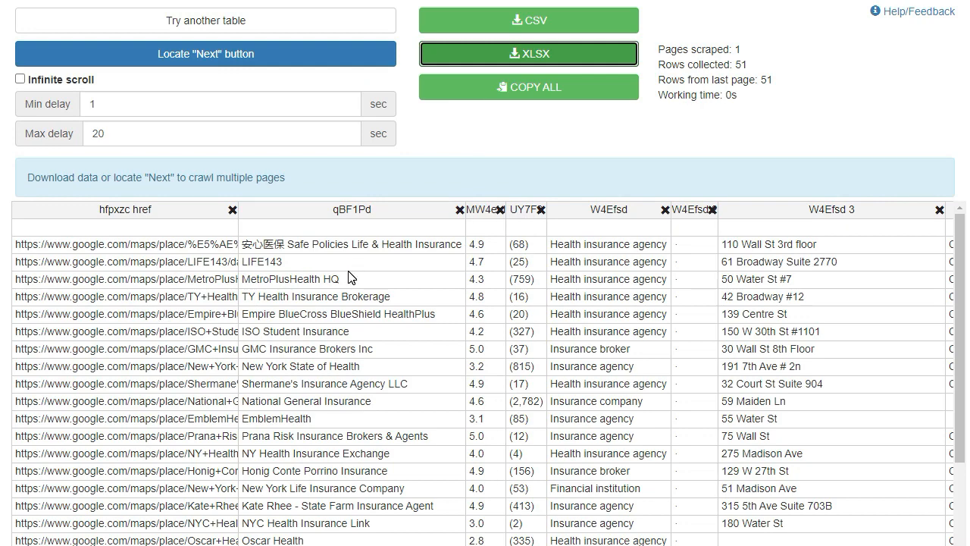
Examine the scraped table's rows and columns, including company names, ratings, addresses, opening hours, phone numbers and websites.
scroll(354, 281, "down", 4)
scroll(422, 275, "up", 4)
scroll(342, 351, "right", 8)
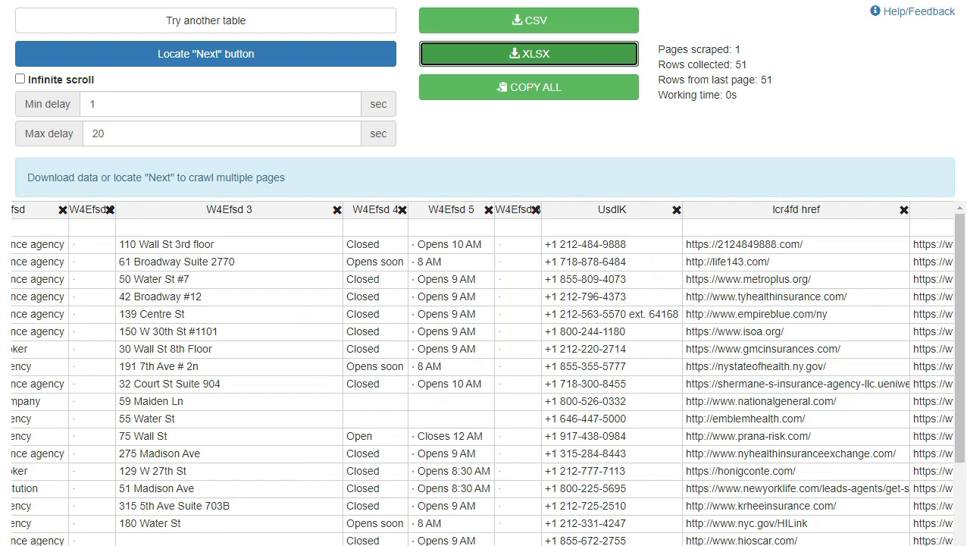
scroll(482, 374, "right", 10)
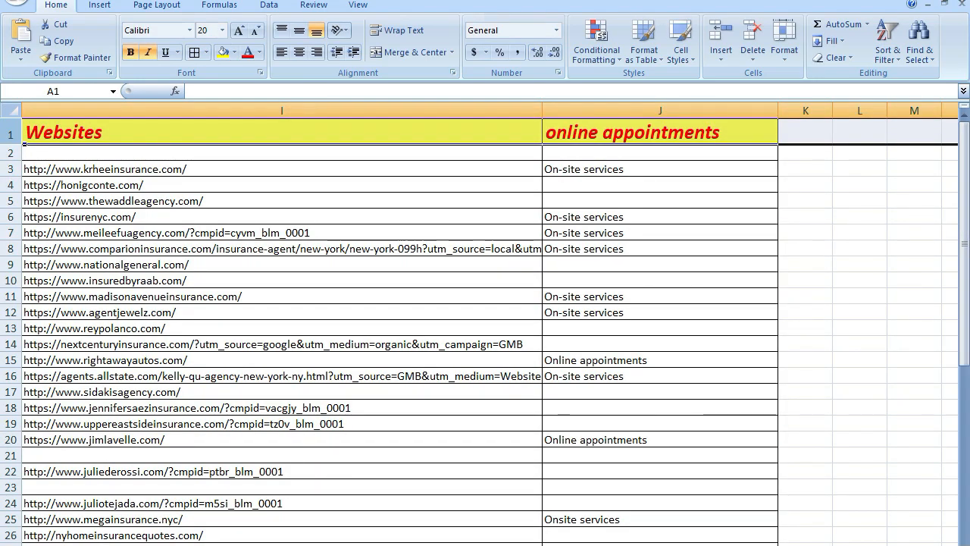
Switch to Excel and review the cleaned-up insurance company sheet's columns from company names through online appointments.
scroll(485, 326, "left", 7)
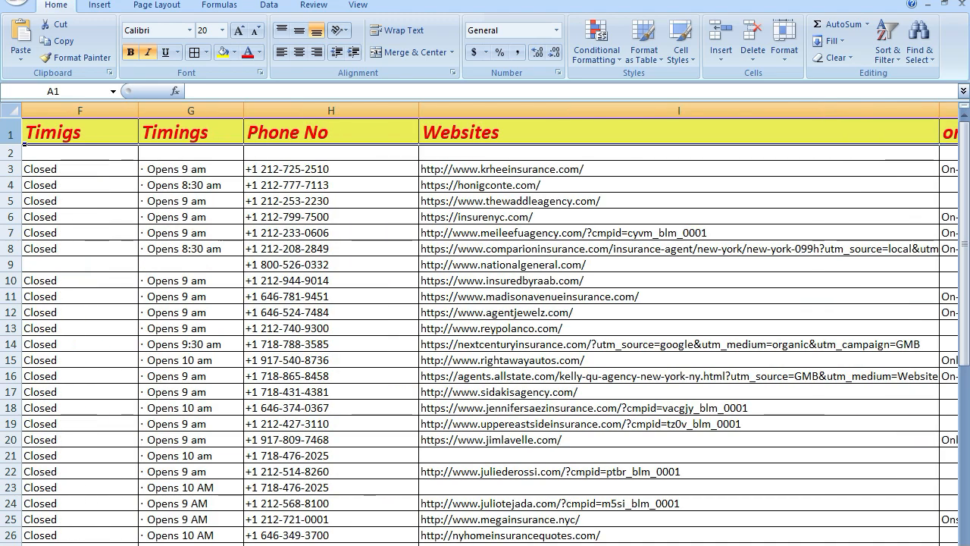
scroll(485, 326, "left", 1)
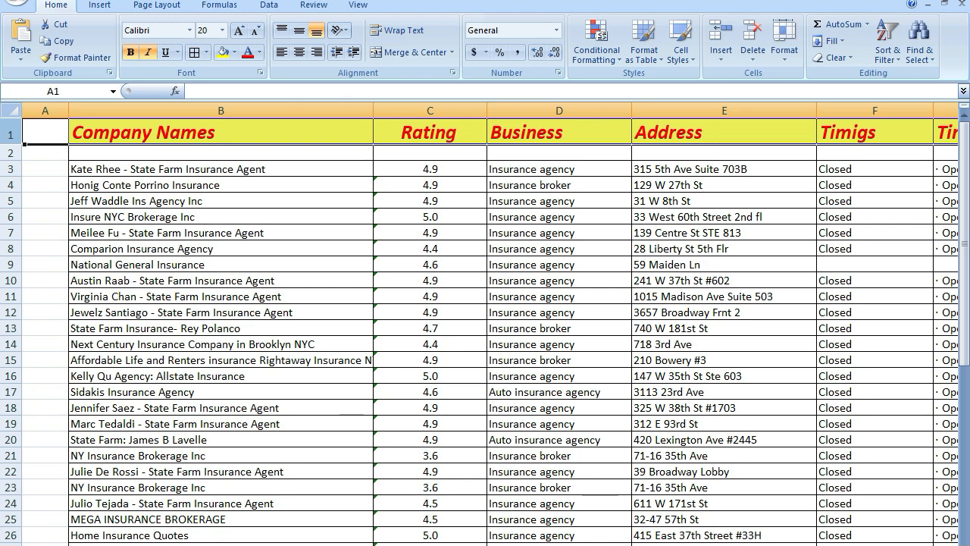
scroll(685, 241, "right", 1)
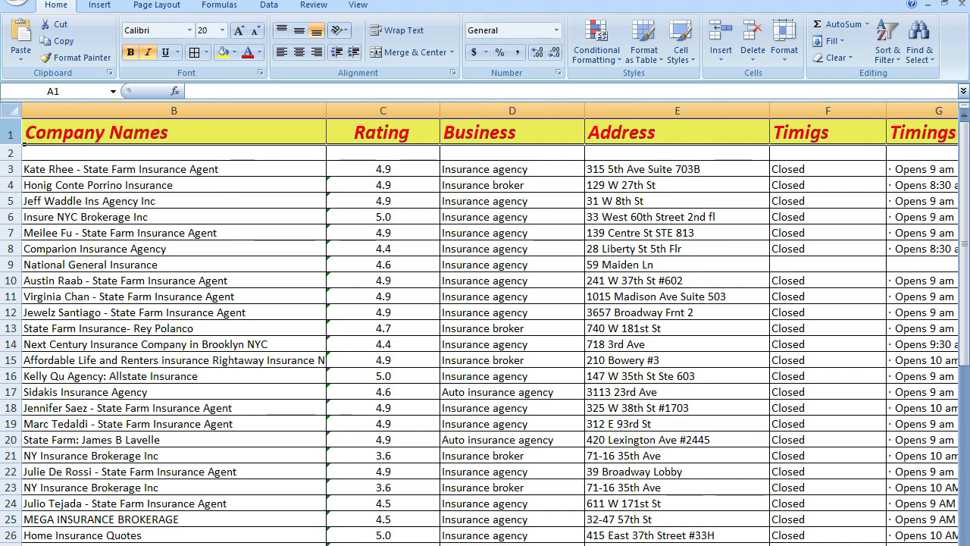
scroll(490, 326, "right", 1)
scroll(490, 326, "right", 2)
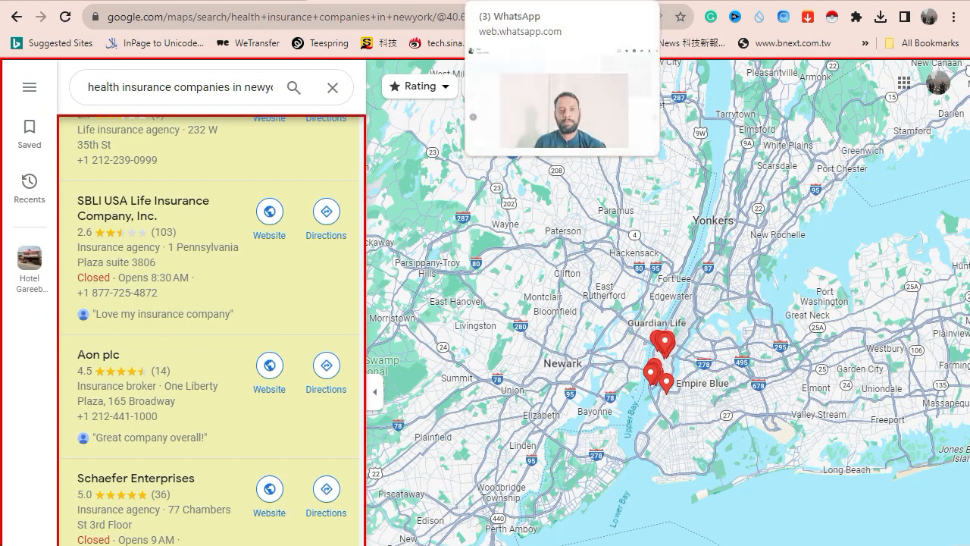
Switch to Chrome, reopen the Fiverr search for "google map scraping" from the browsing history, and look through the offered gigs.
left_click(794, 2)
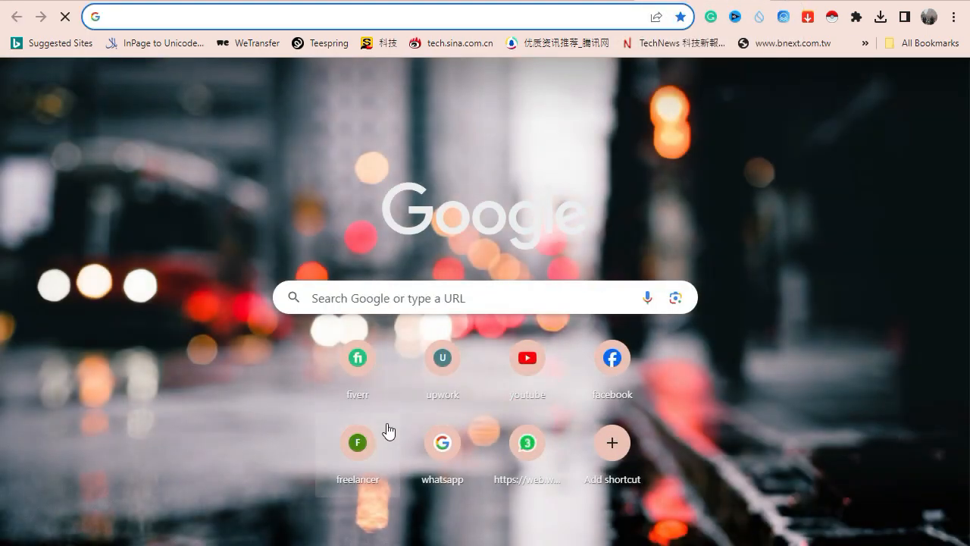
left_click(364, 367)
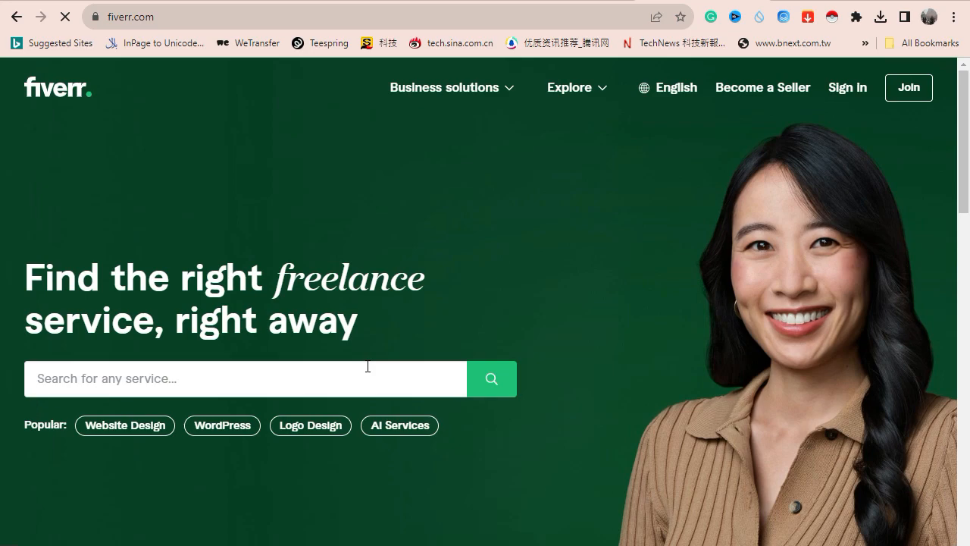
key("ctrl+h")
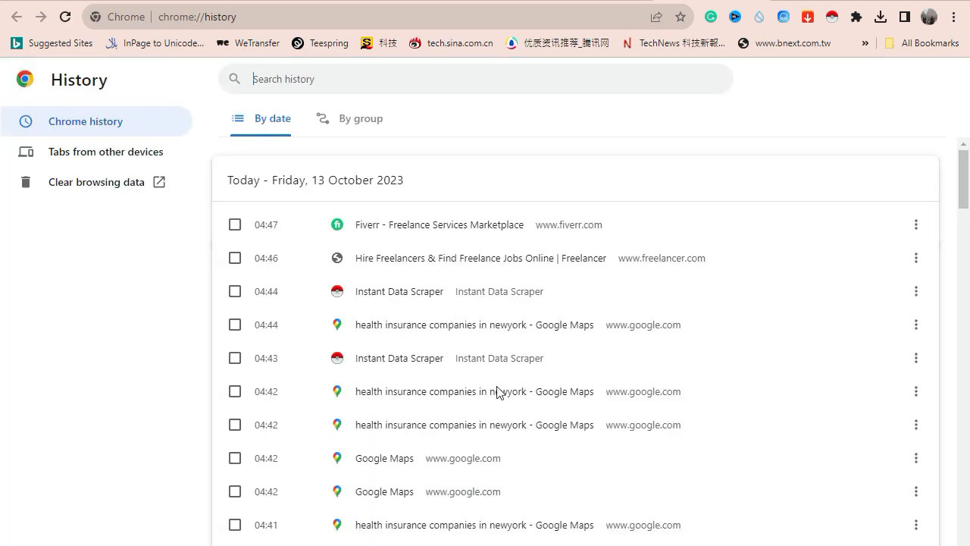
scroll(491, 439, "down", 5)
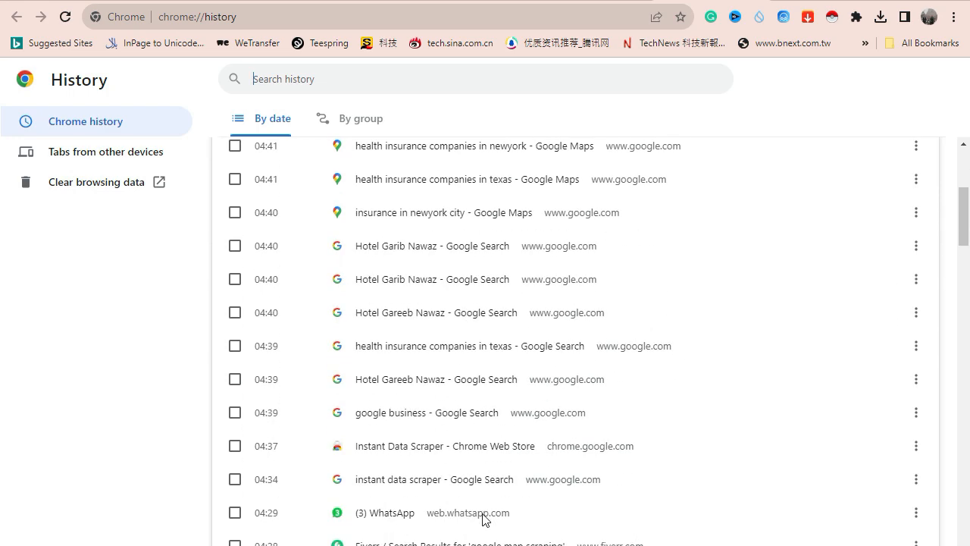
left_click(482, 543)
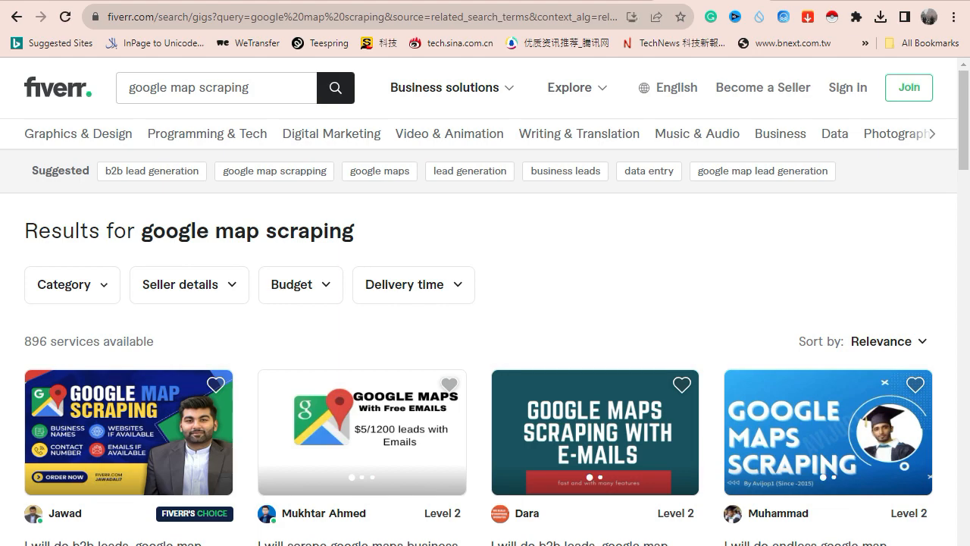
scroll(485, 303, "down", 3)
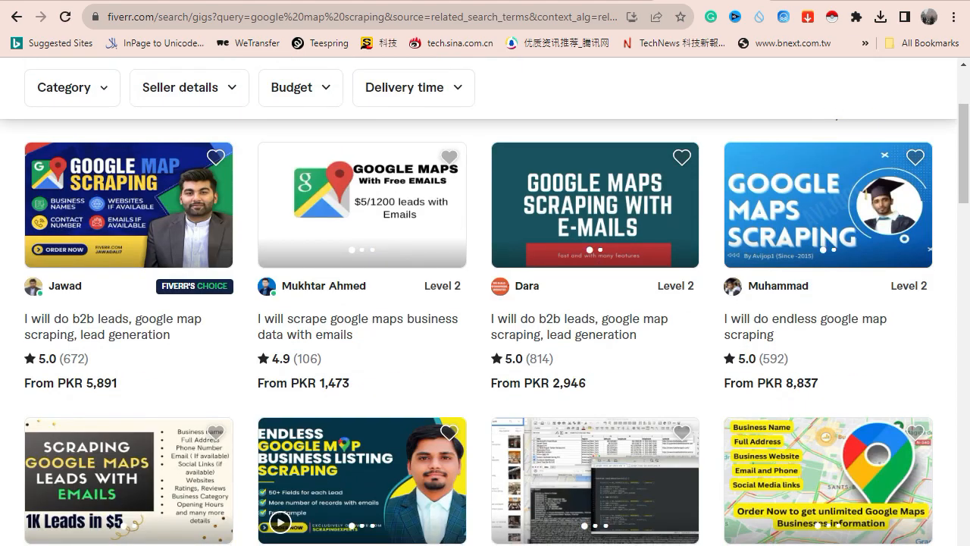
Compare the Google Maps scraping gigs further down the Fiverr results by title, seller level, rating and starting price.
scroll(485, 333, "down", 5)
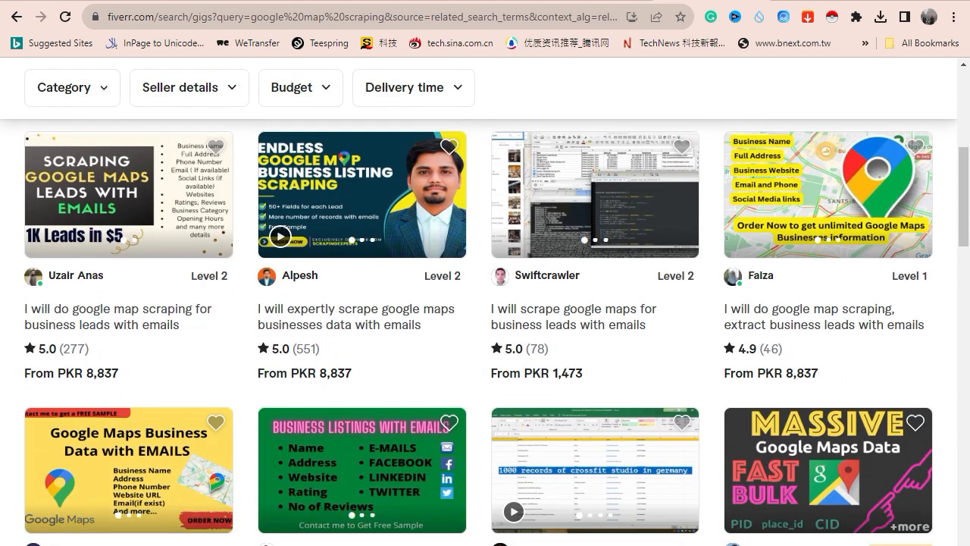
scroll(485, 328, "down", 1)
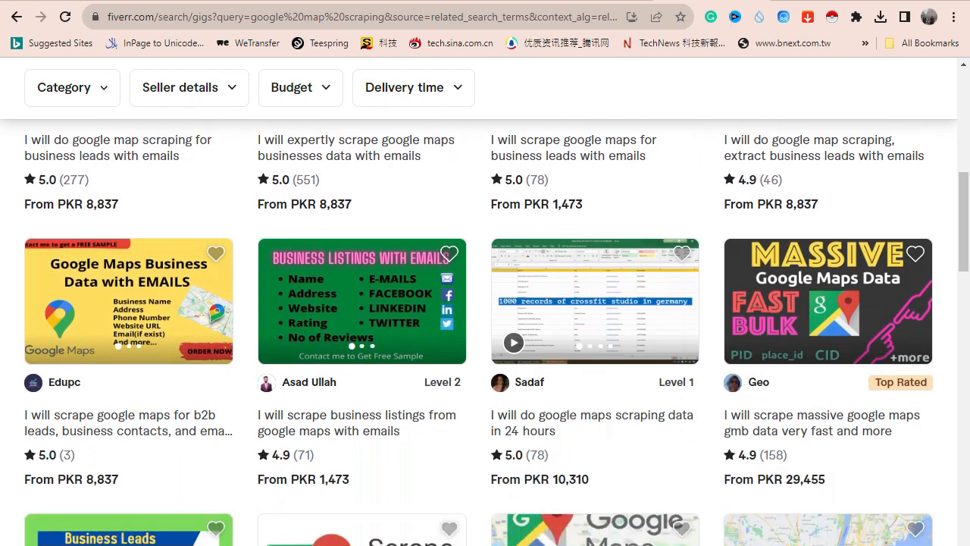
scroll(485, 333, "up", 2)
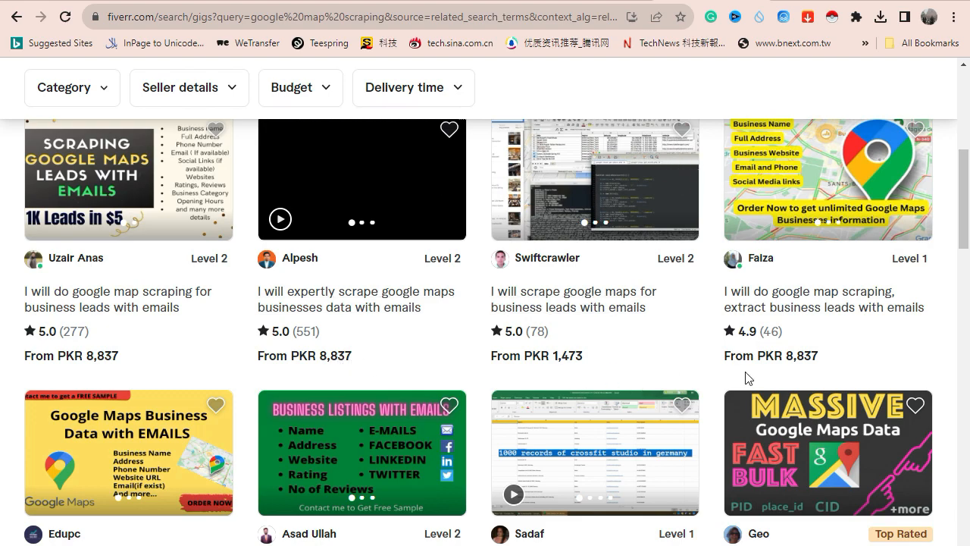
scroll(801, 369, "down", 2)
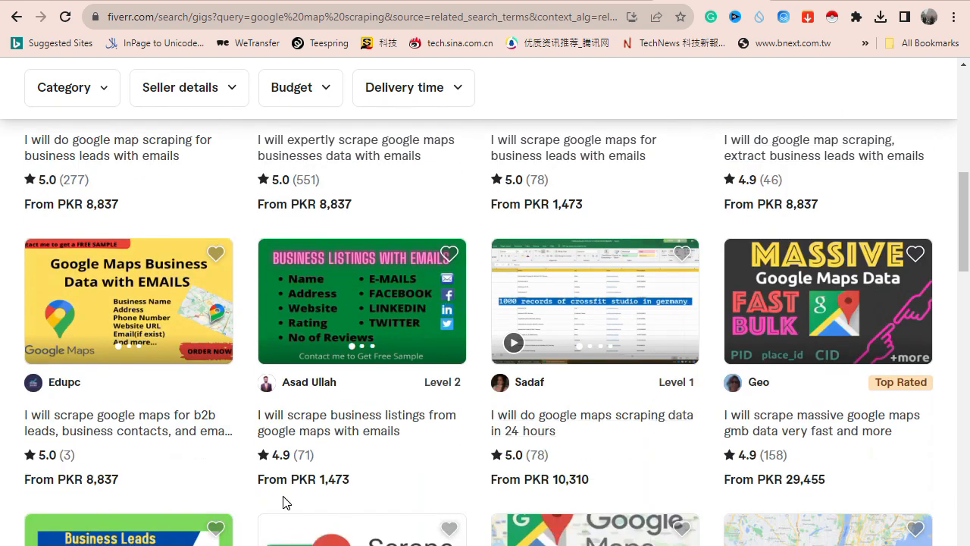
scroll(288, 501, "down", 2)
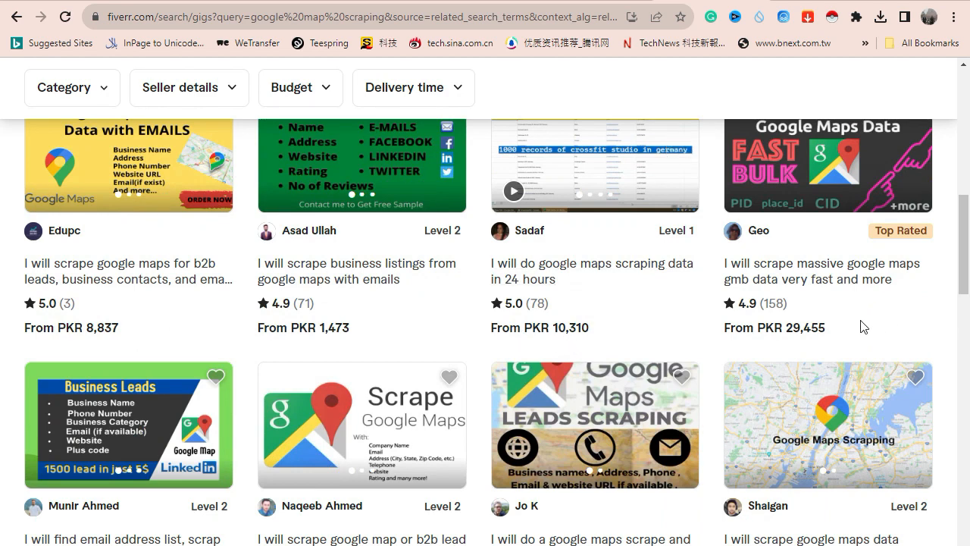
scroll(808, 341, "down", 1)
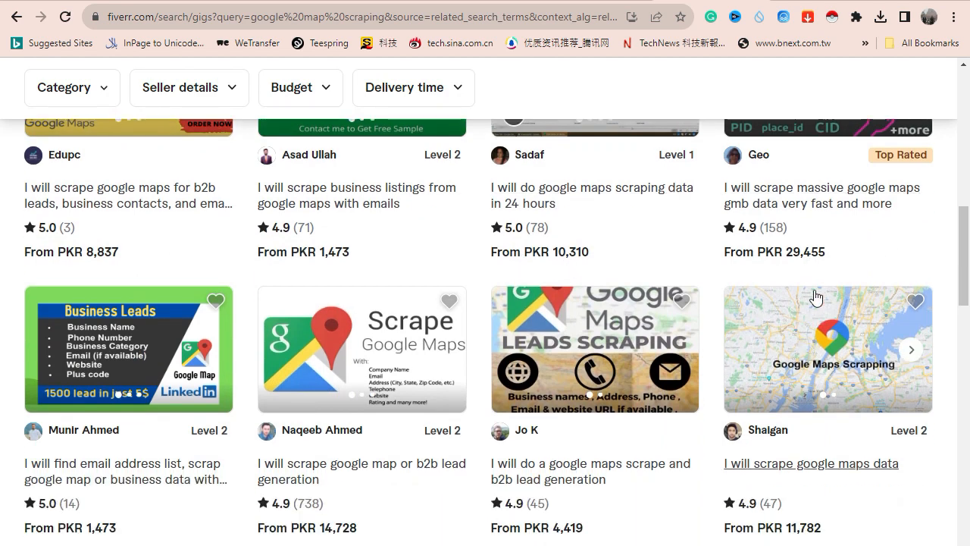
scroll(806, 297, "up", 1)
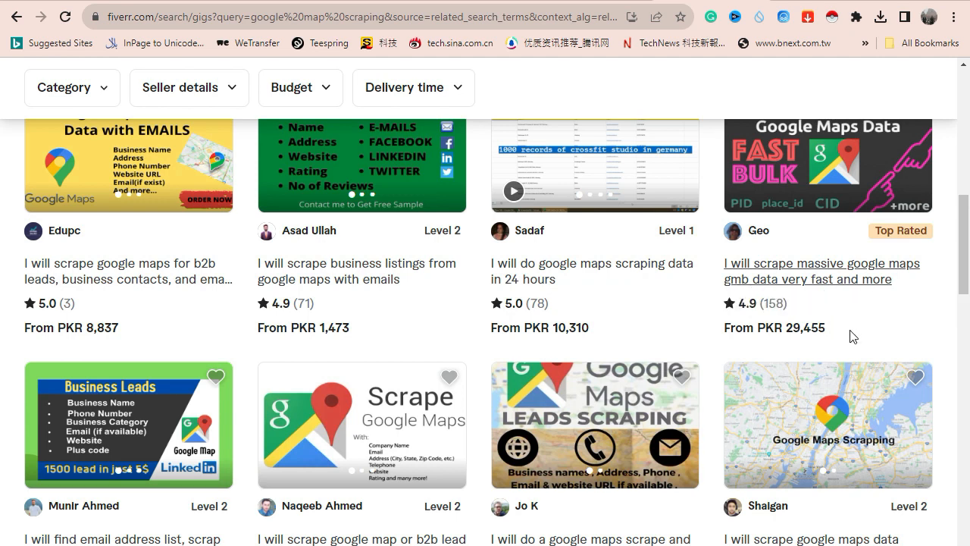
scroll(803, 288, "down", 1)
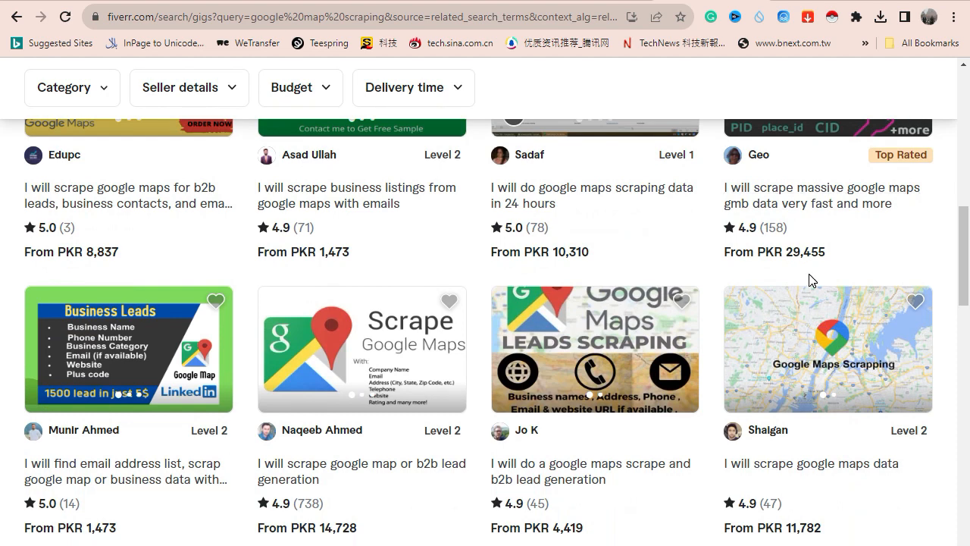
scroll(809, 277, "down", 1)
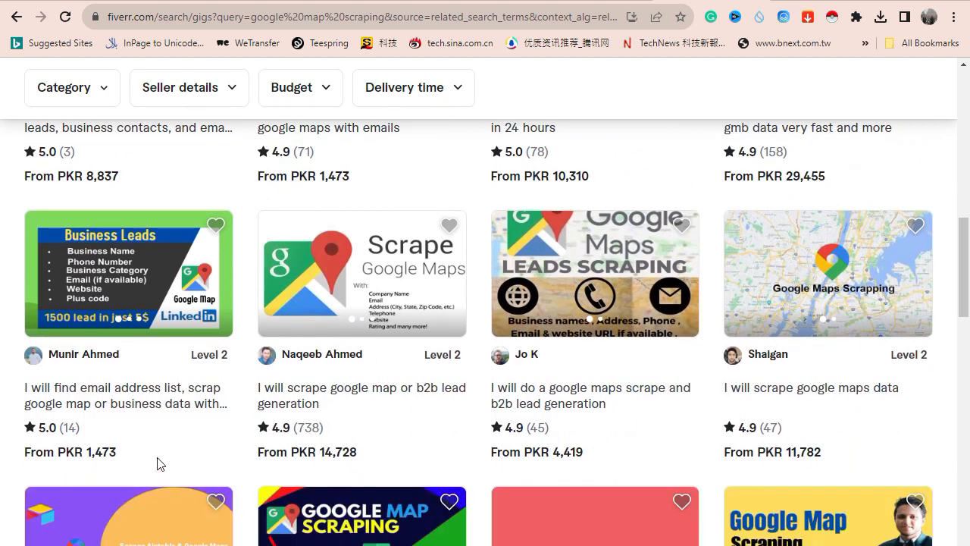